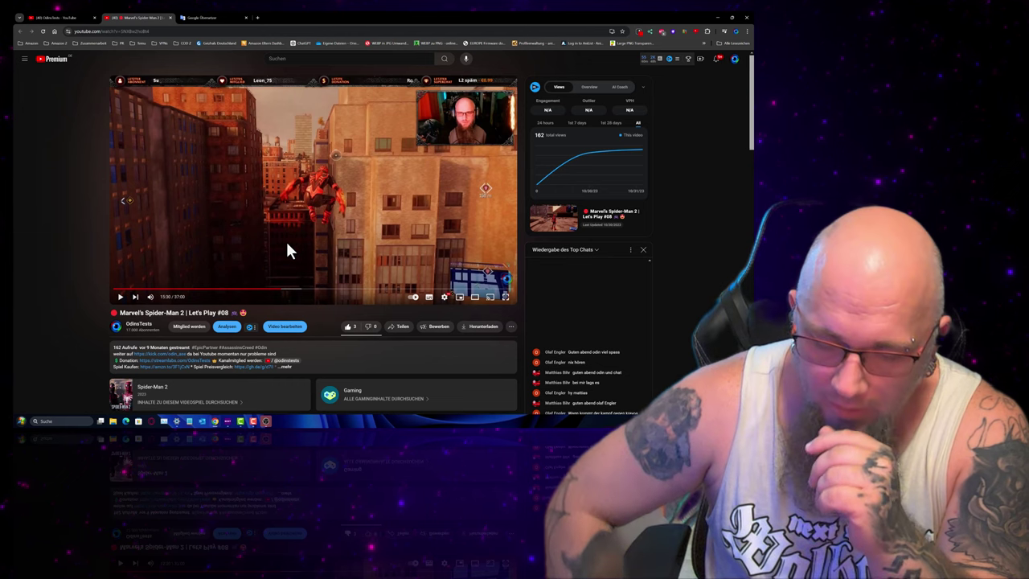
- In the Windows sound settings, disallow audio use for the OpenFit by Shokz headphones listed as an input device
left_click(202, 420)
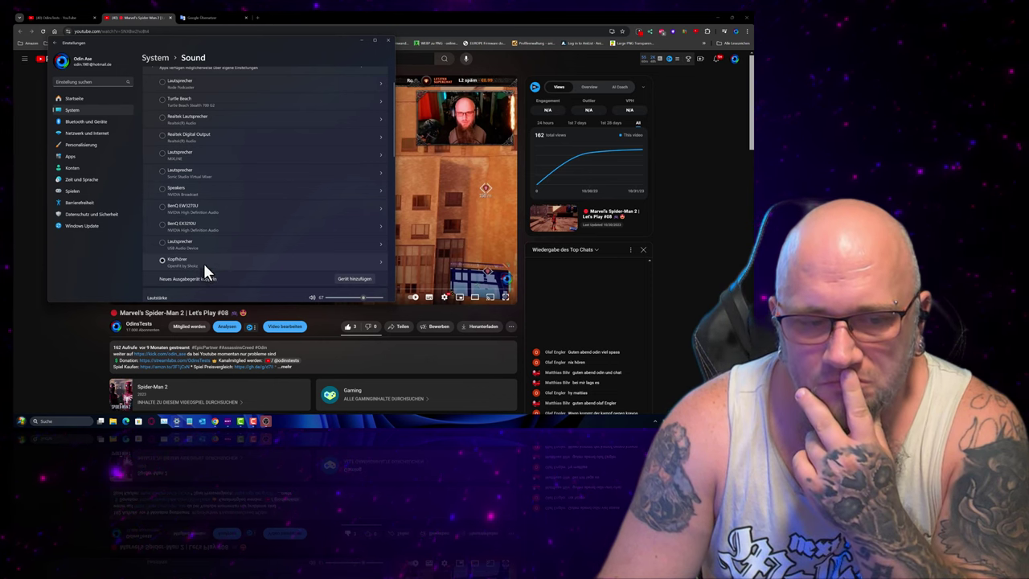
scroll(205, 223, "down", 5)
scroll(206, 223, "down", 1)
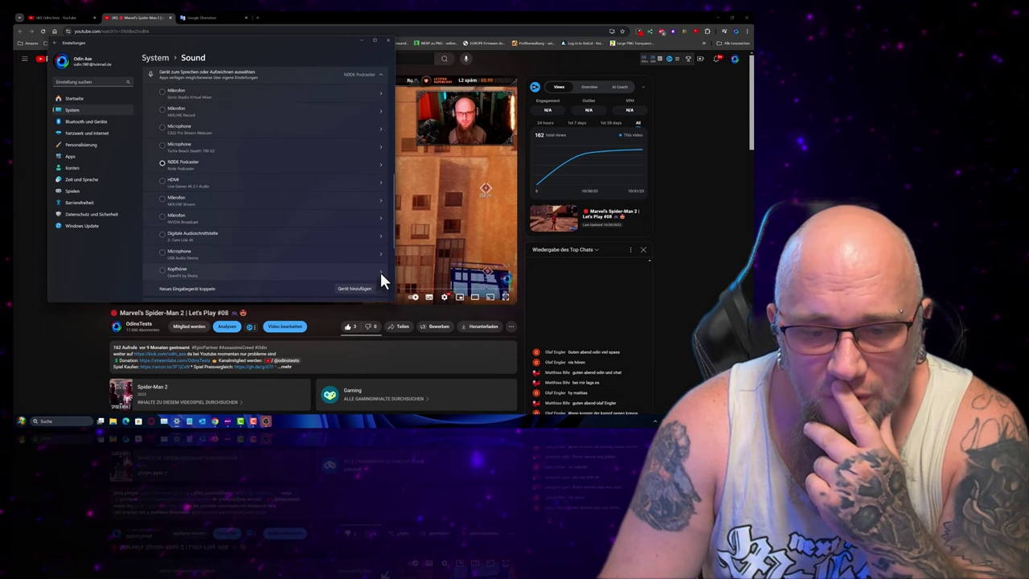
left_click(381, 274)
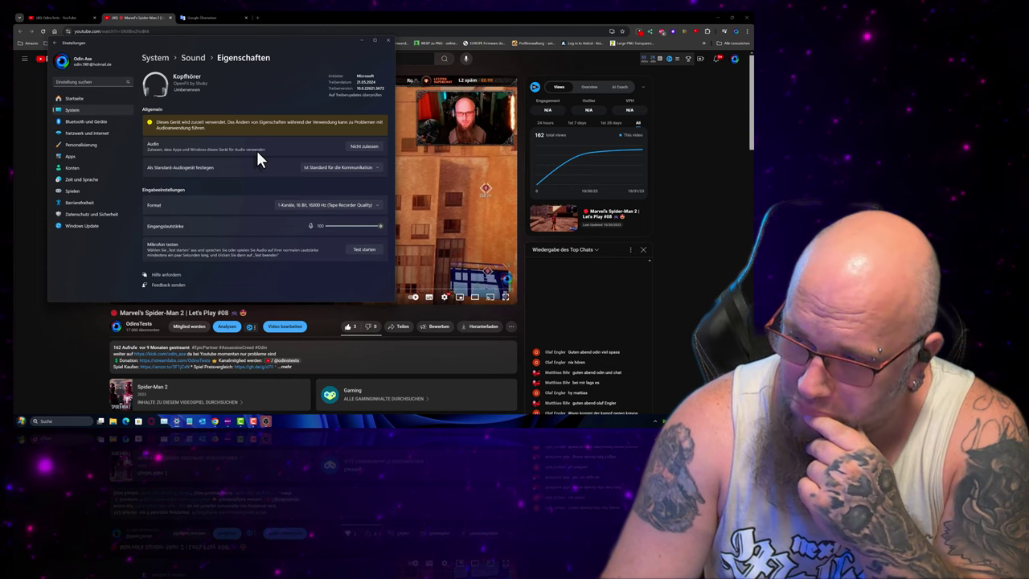
left_click(363, 146)
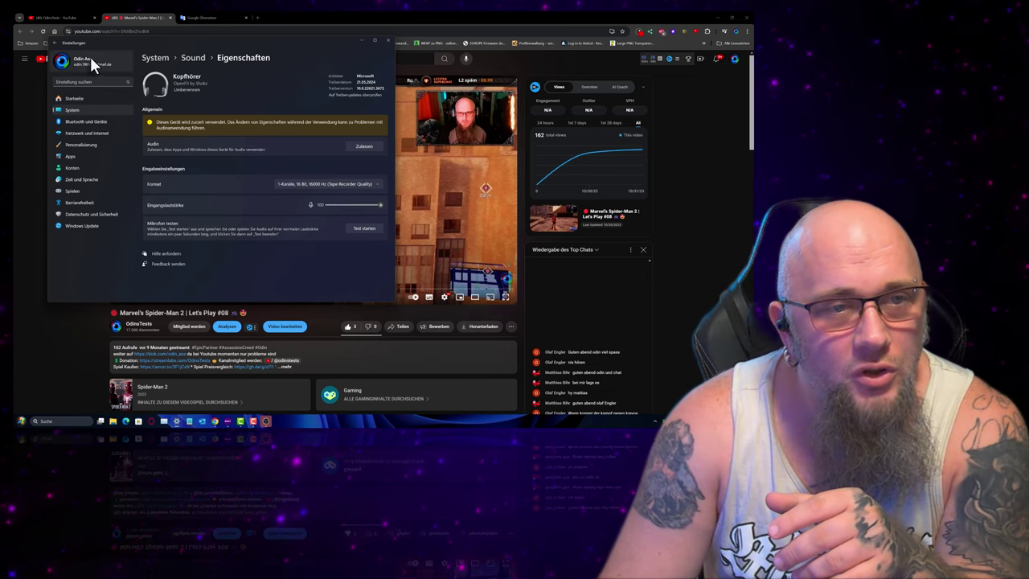
- Return to the Sound settings page and check the lists of output and input devices for the OpenFit headphones
left_click(191, 59)
scroll(331, 160, "down", 3)
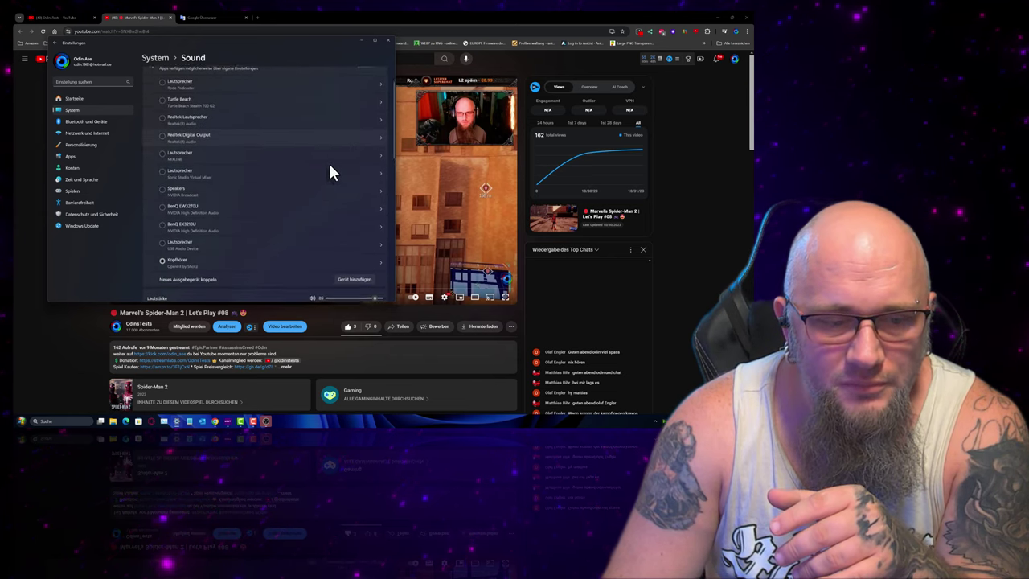
scroll(330, 172, "down", 5)
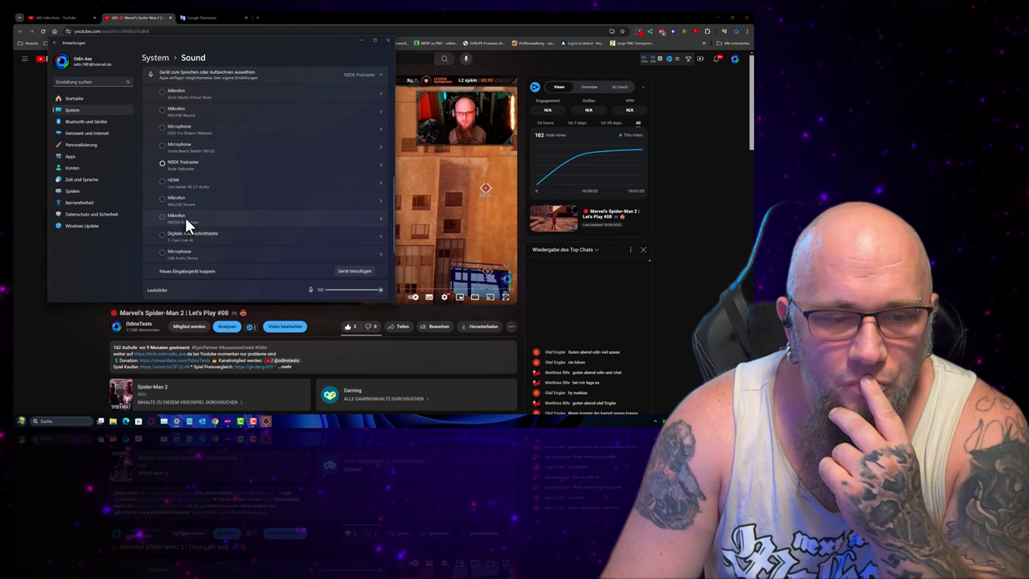
scroll(183, 206, "up", 1)
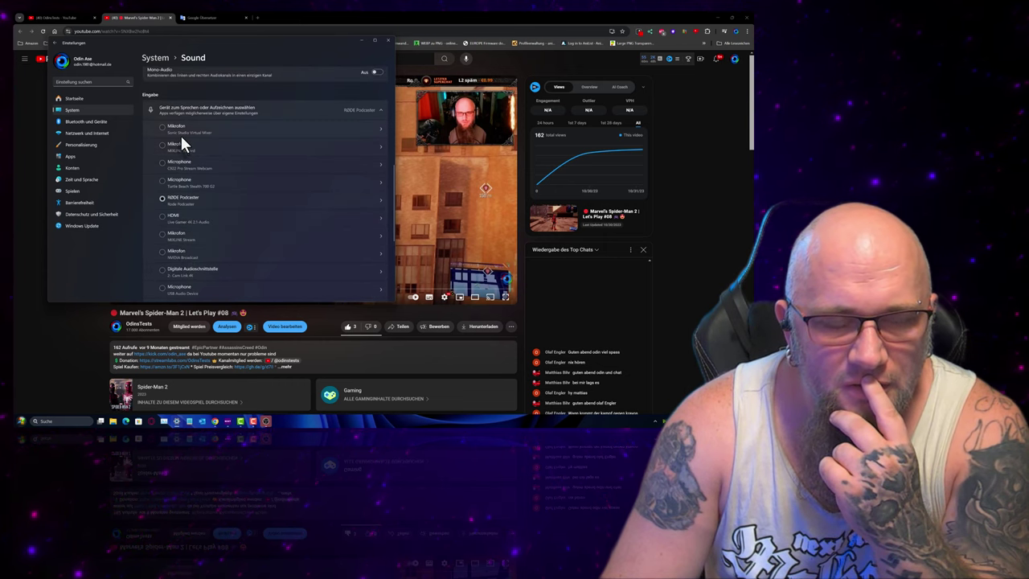
scroll(185, 150, "down", 1)
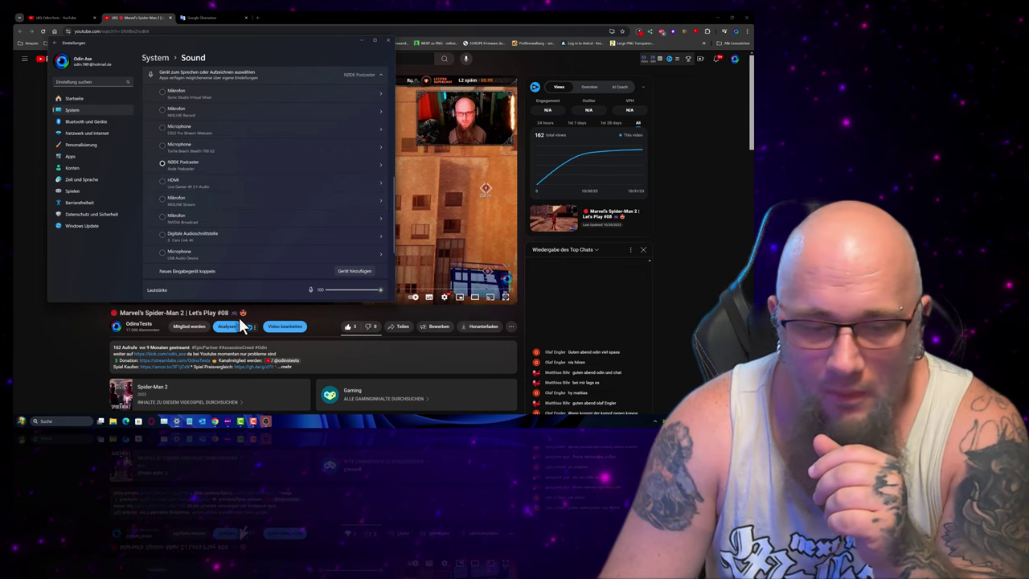
- Switch to the browser and play the Marvel's Spider-Man 2 video briefly to test the headphone sound, pausing it again
left_click(77, 348)
left_click(282, 205)
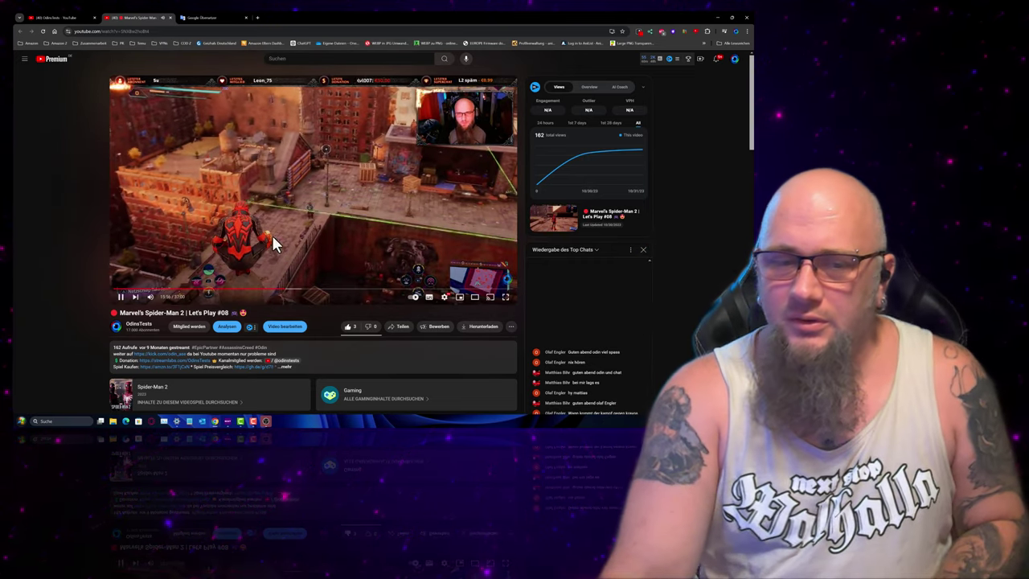
left_click(293, 187)
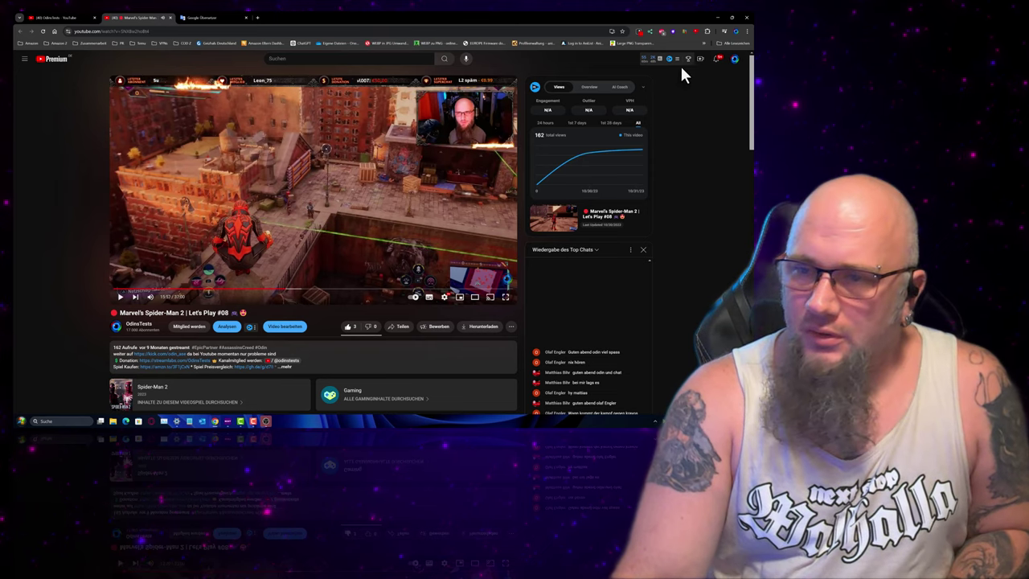
- Minimize the browser and OBS, open the classic Sound window from the desktop, and place it below the input device list
left_click(718, 17)
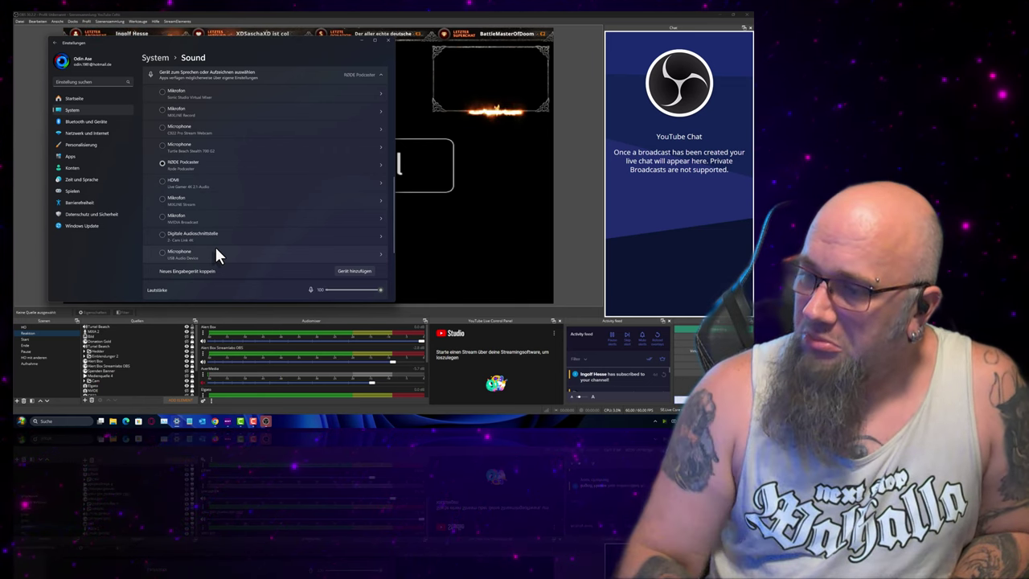
left_click(721, 16)
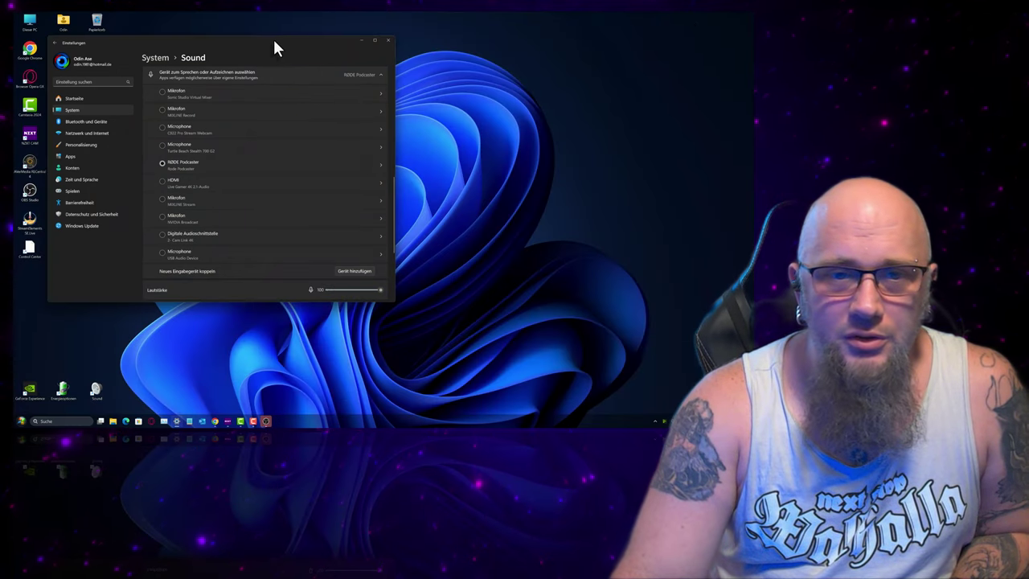
mouse_move(274, 39)
left_mouse_down()
mouse_move(292, 30)
mouse_move(278, 28)
left_mouse_up()
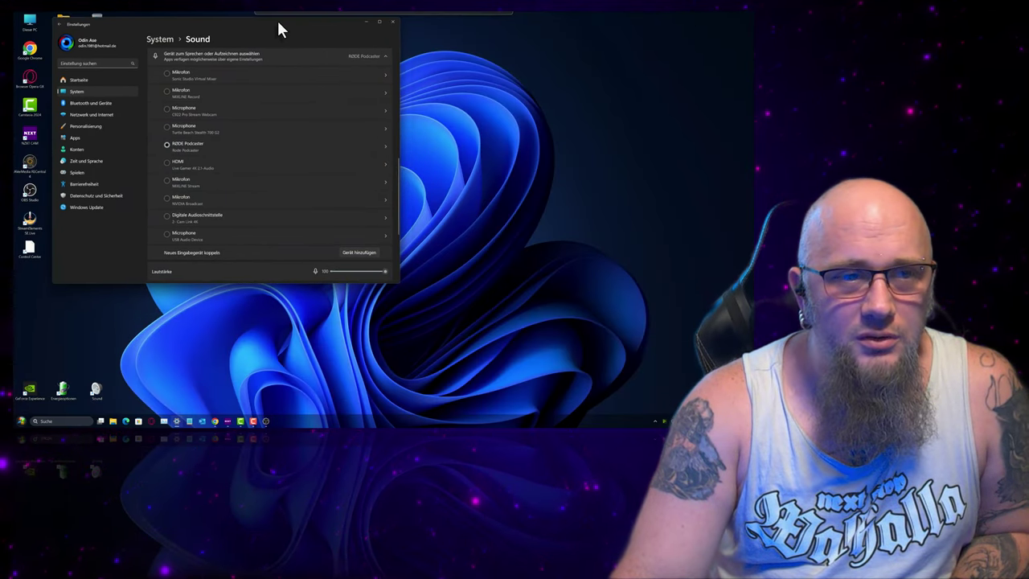
double_click(96, 387)
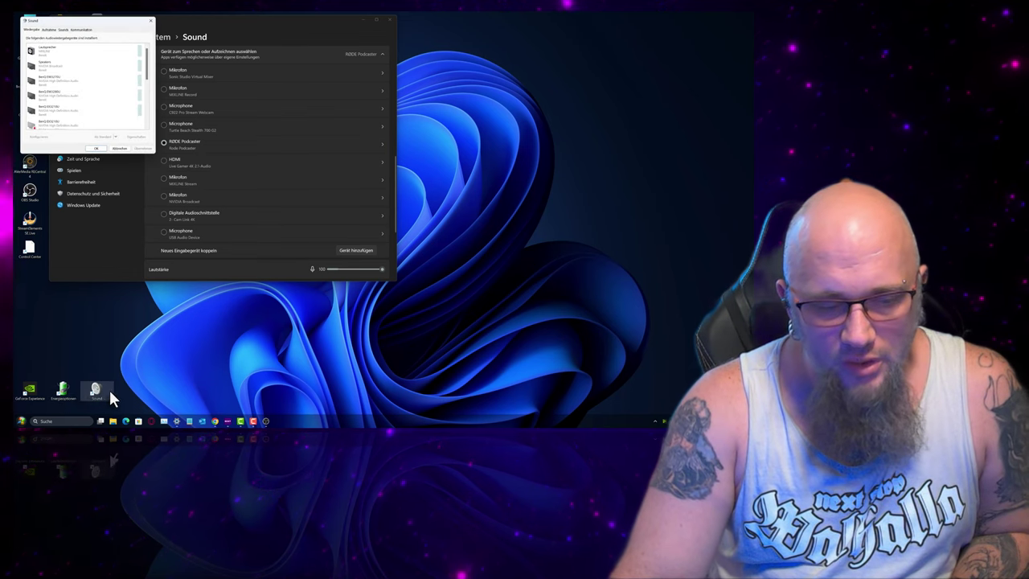
left_click_drag(81, 21, 201, 263)
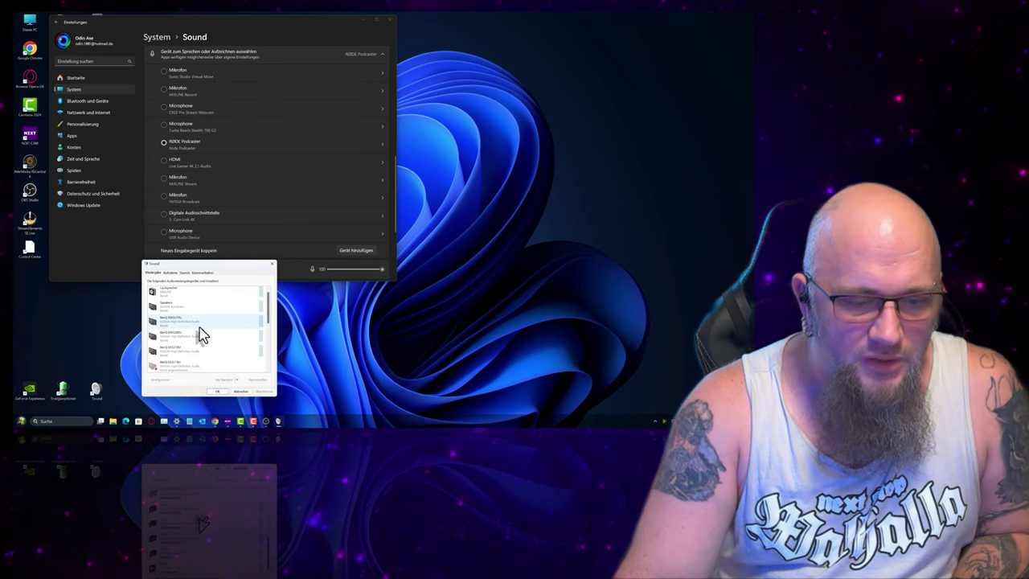
- Look through the playback and recording devices in the Sound window for the OpenFit headphone entries
scroll(217, 338, "down", 1)
scroll(271, 314, "up", 1)
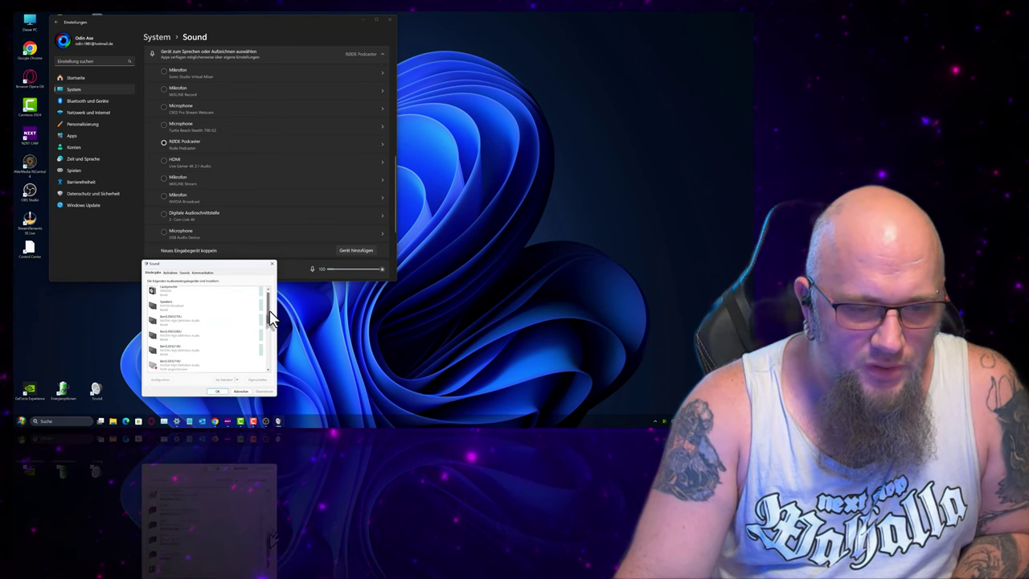
left_click(169, 274)
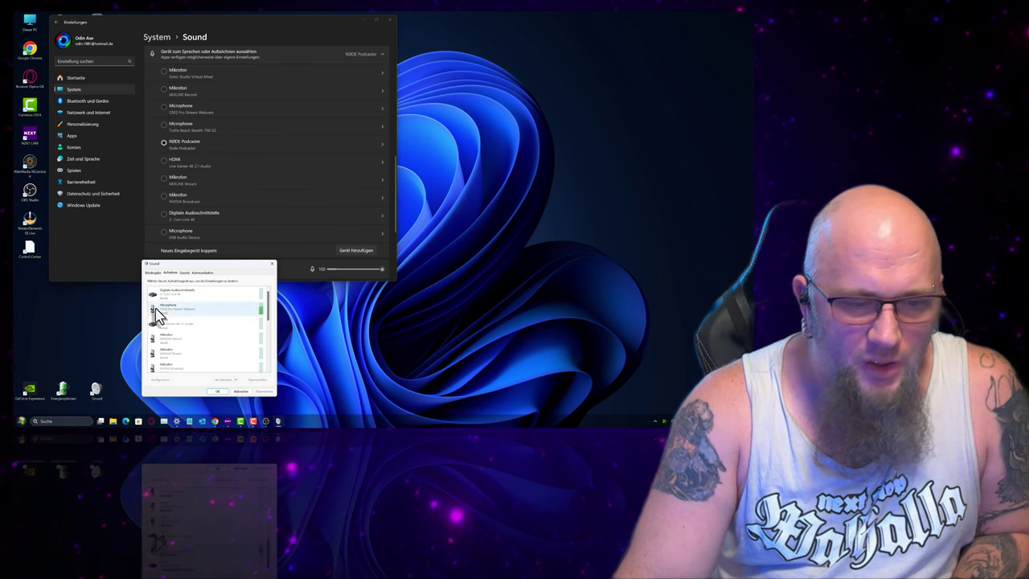
left_click_drag(269, 294, 271, 355)
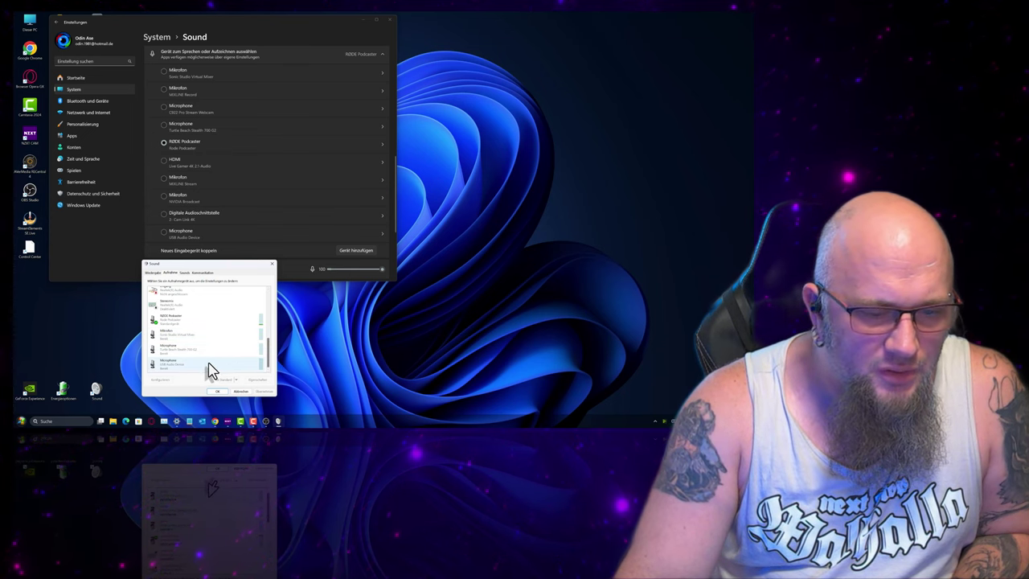
scroll(190, 328, "up", 1)
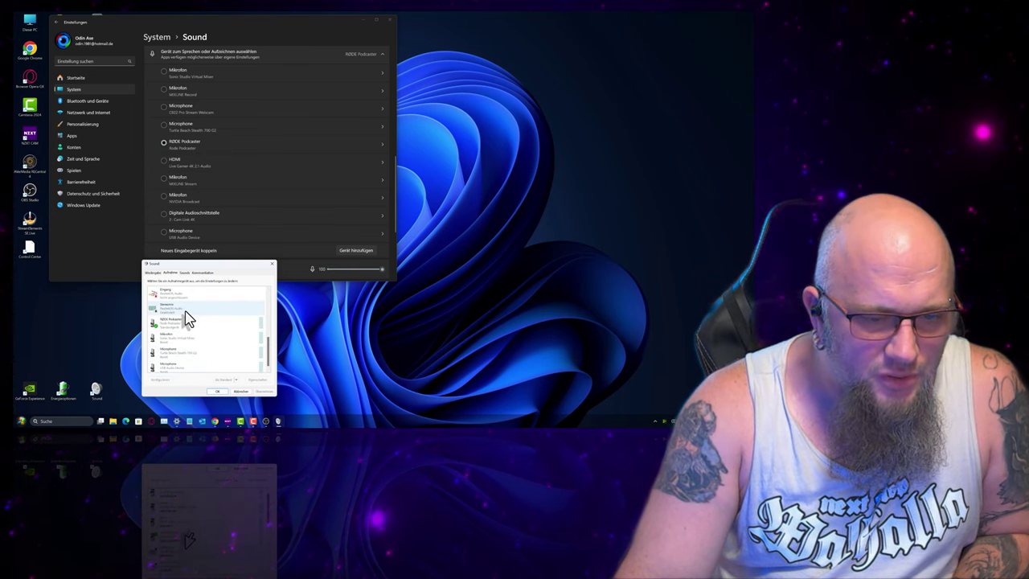
scroll(270, 357, "up", 1)
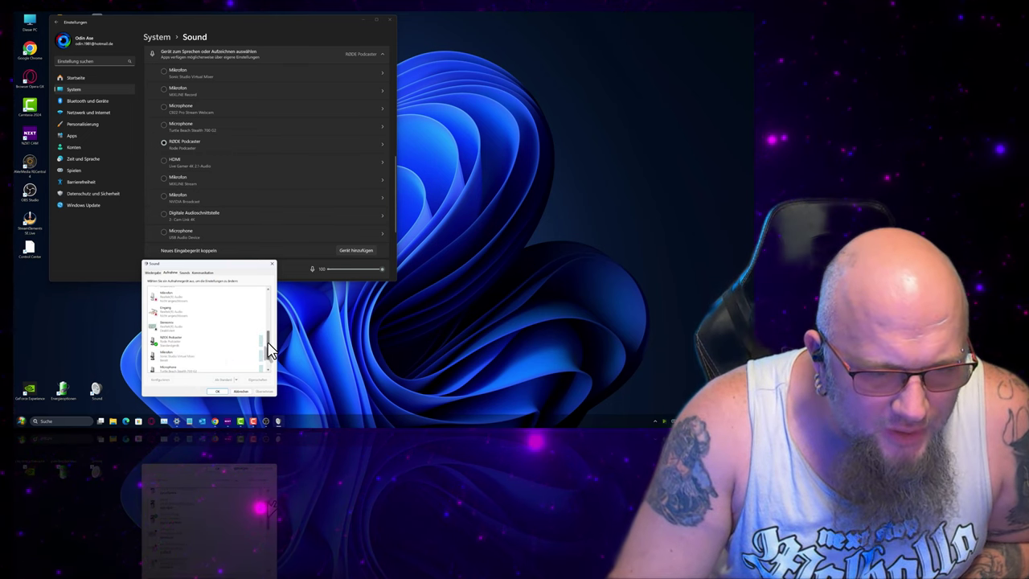
scroll(270, 350, "up", 1)
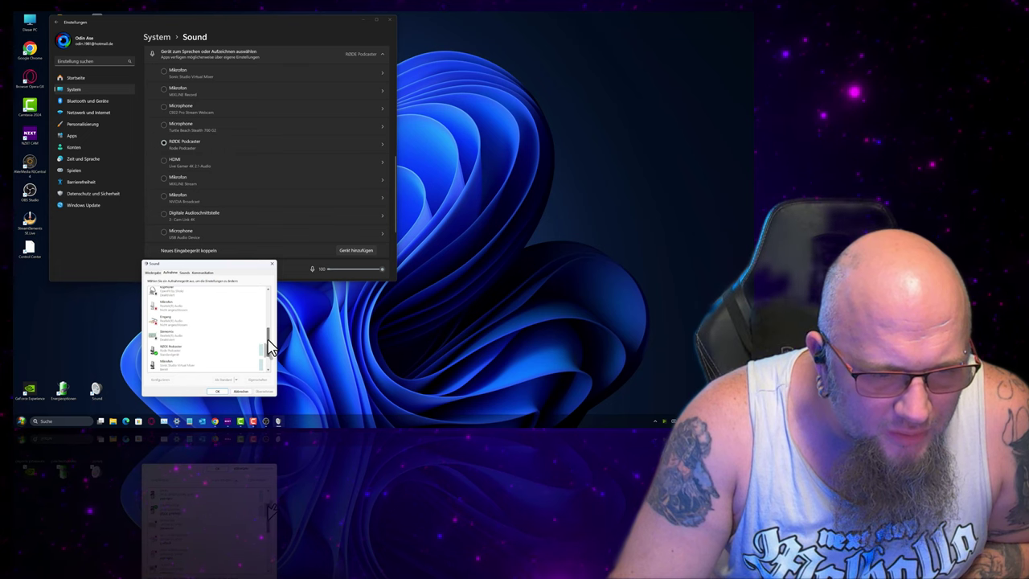
scroll(271, 345, "up", 1)
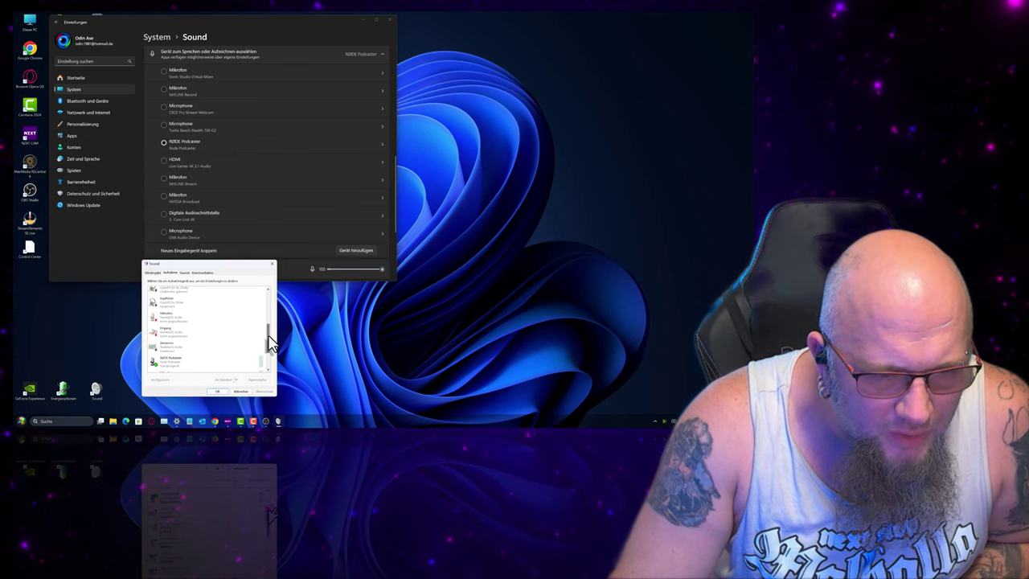
scroll(271, 343, "up", 1)
scroll(271, 338, "up", 2)
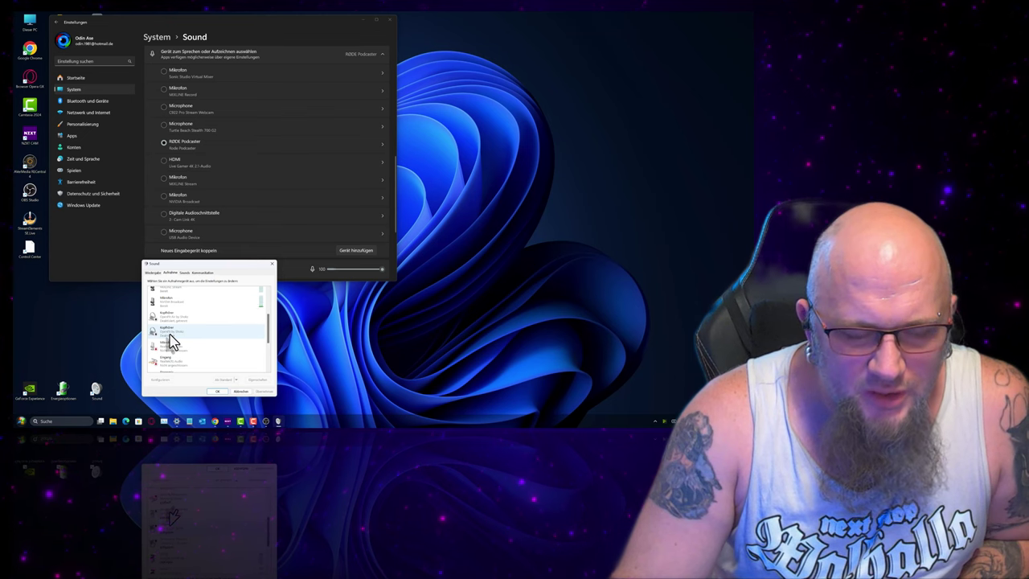
- Inspect the properties and available actions of the OpenFit headphone recording device without changing them, and close the Sound window
double_click(169, 339)
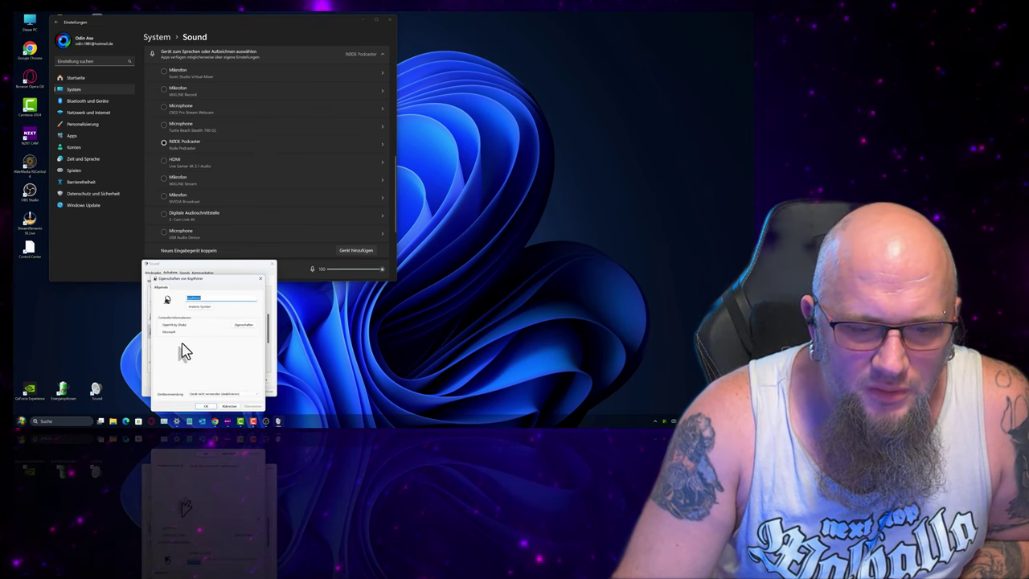
left_click(261, 281)
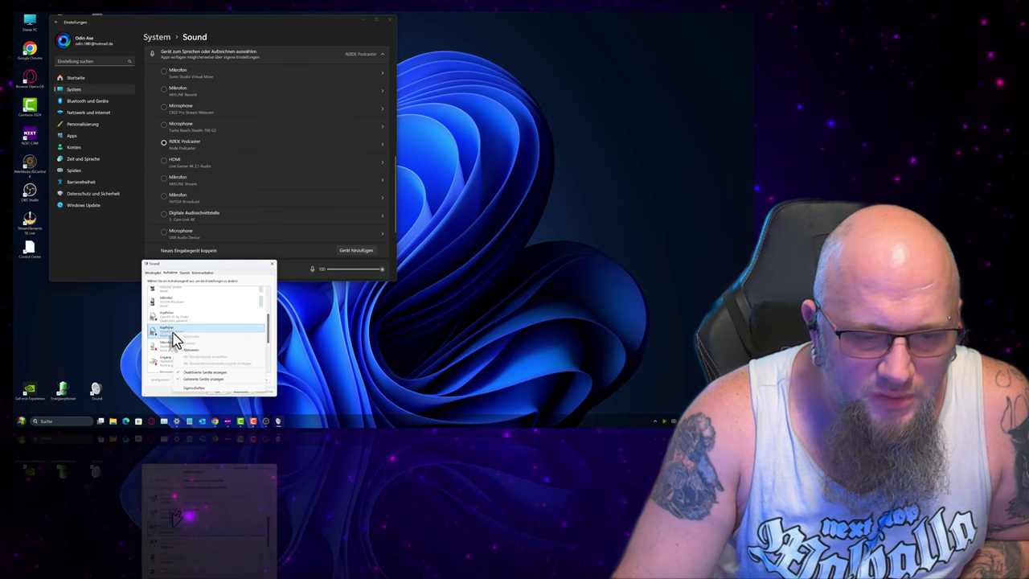
right_click(185, 347)
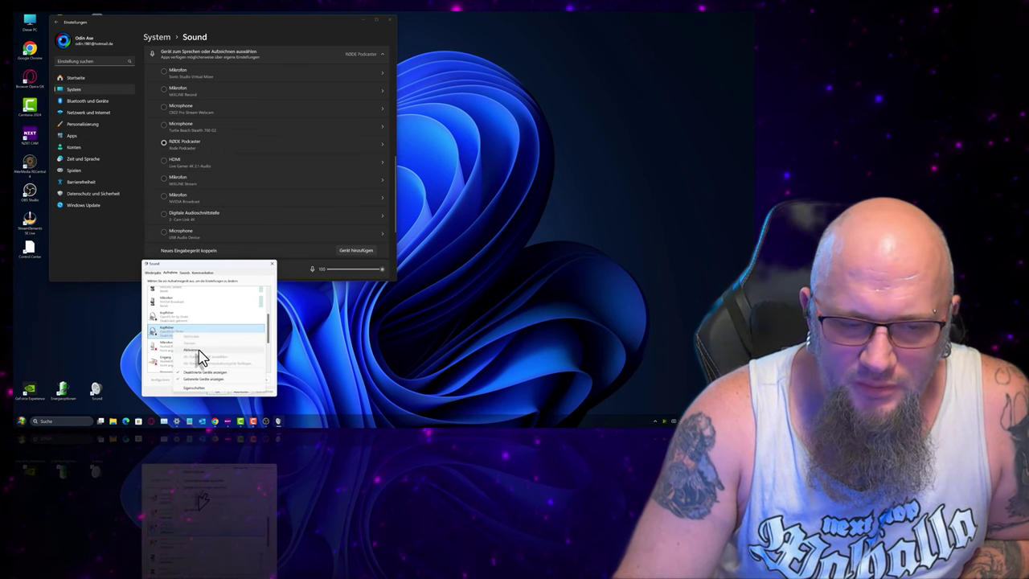
left_click(203, 271)
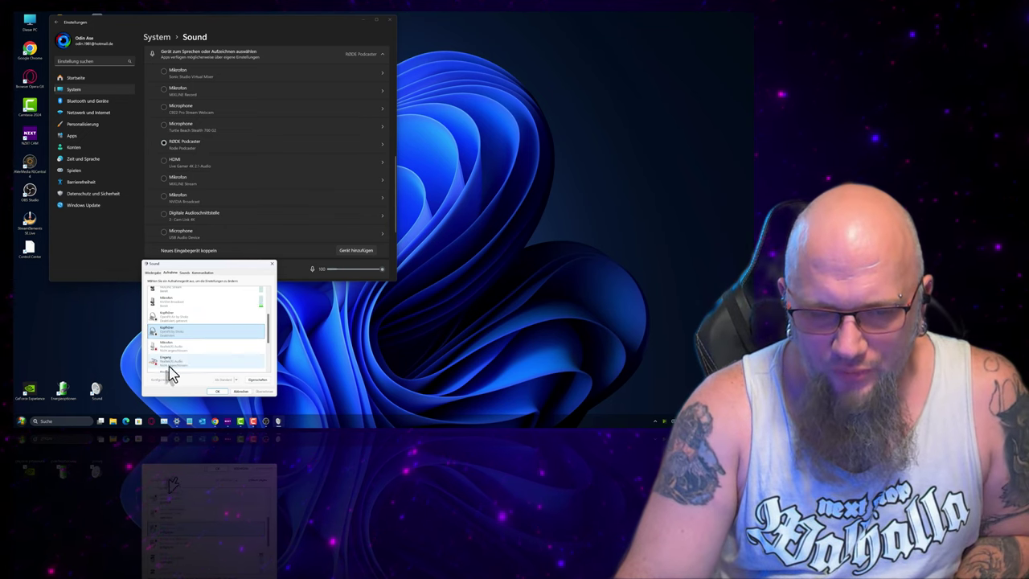
right_click(161, 335)
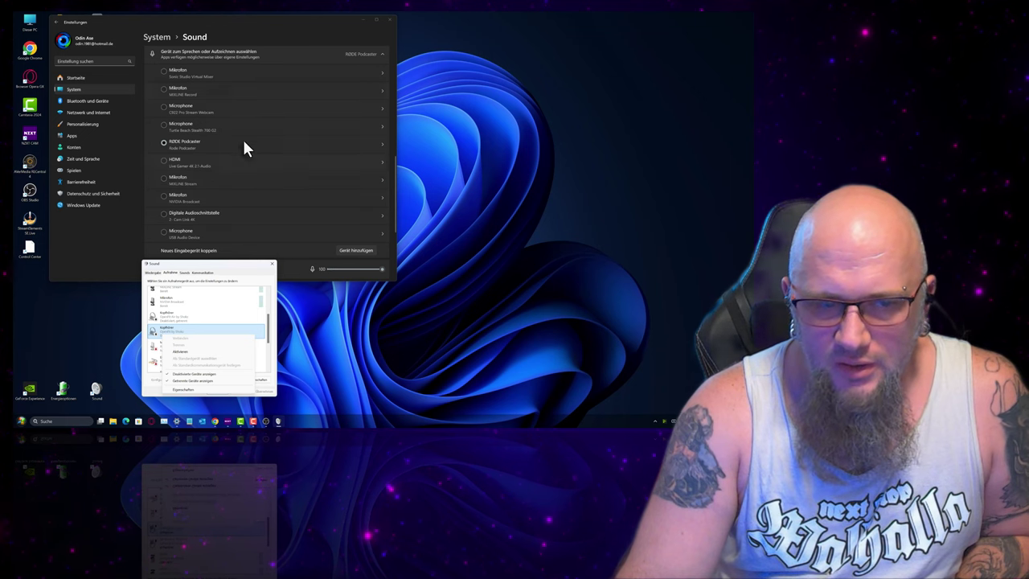
left_click(272, 264)
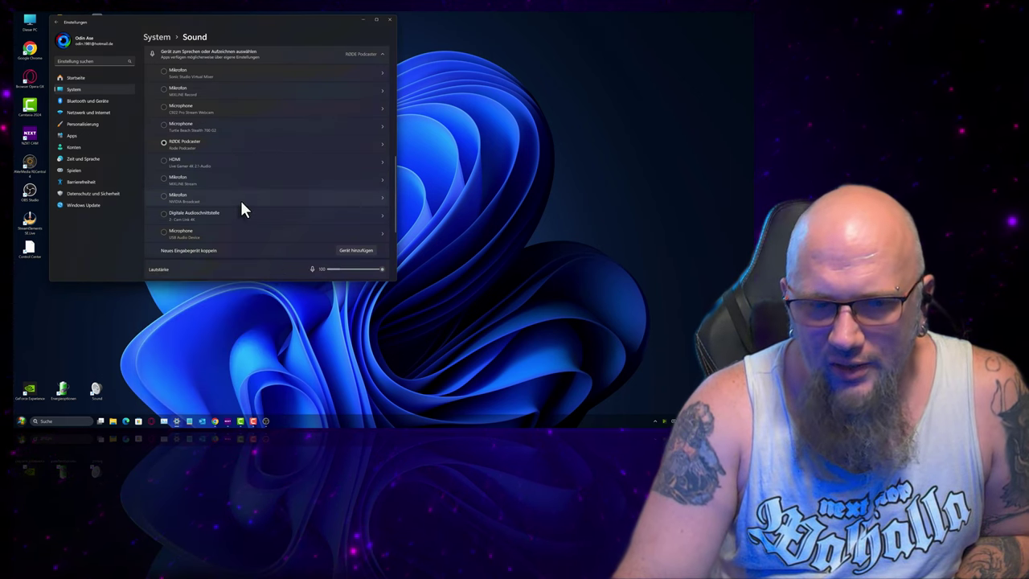